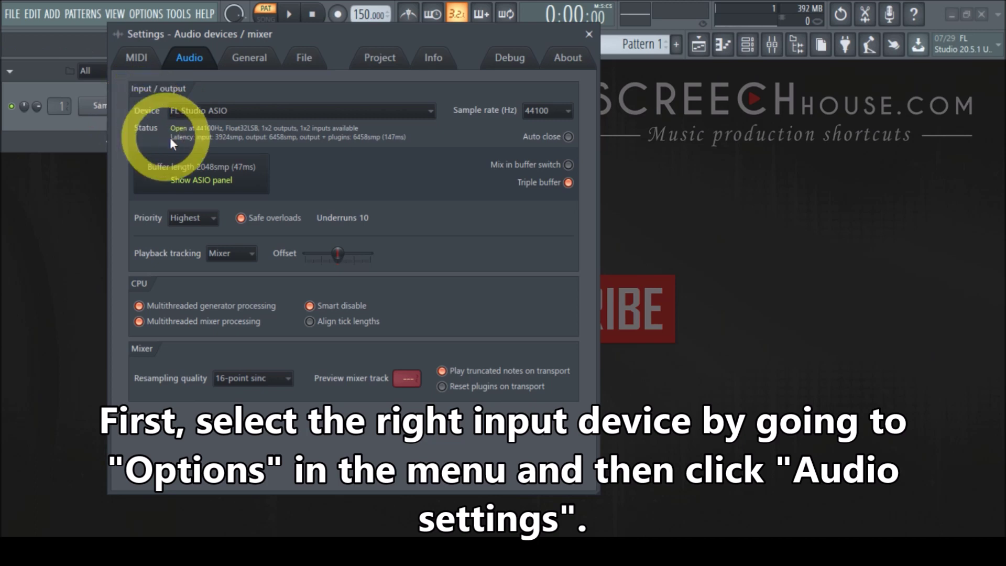
# Step: Use FL Studio ASIO as the audio device and set its buffer length to 256 samples
pyautogui.click(234, 110)
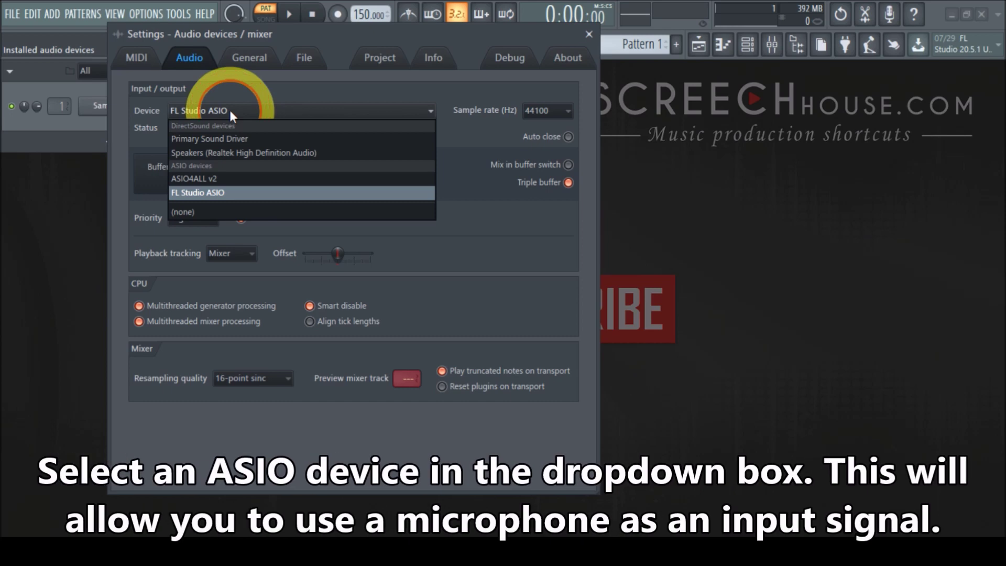
pyautogui.click(225, 193)
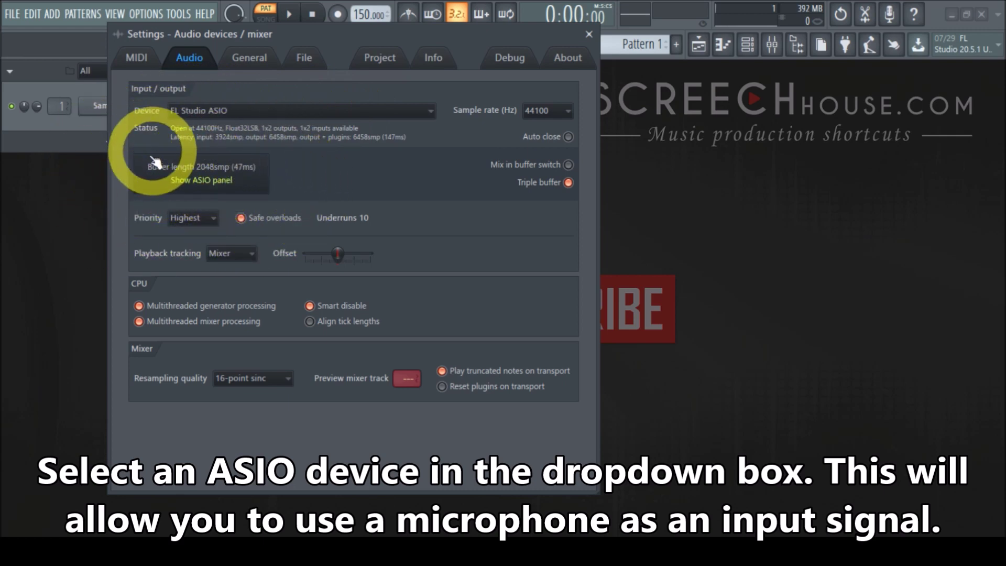
pyautogui.click(209, 174)
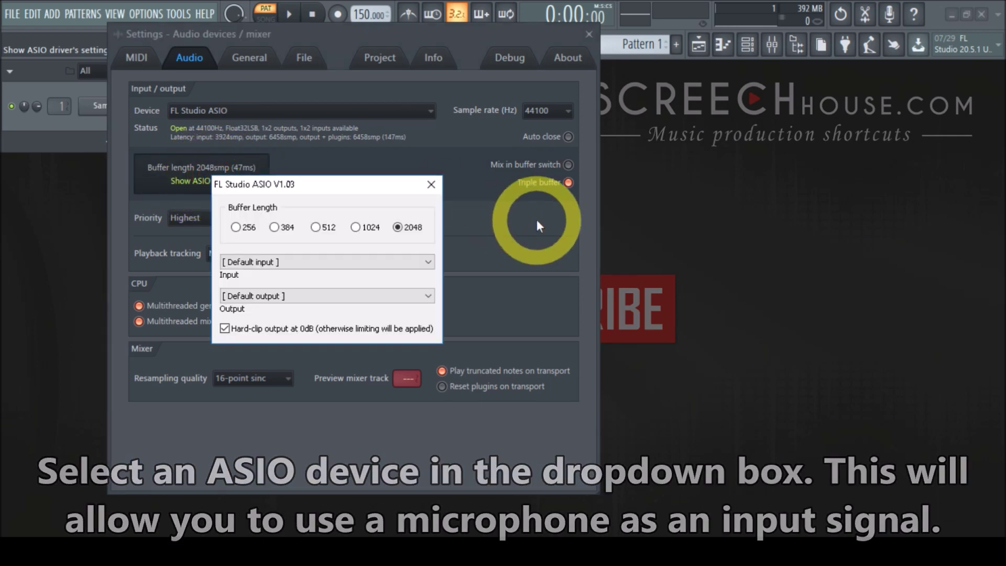
pyautogui.moveTo(330, 193); pyautogui.dragTo(375, 131)
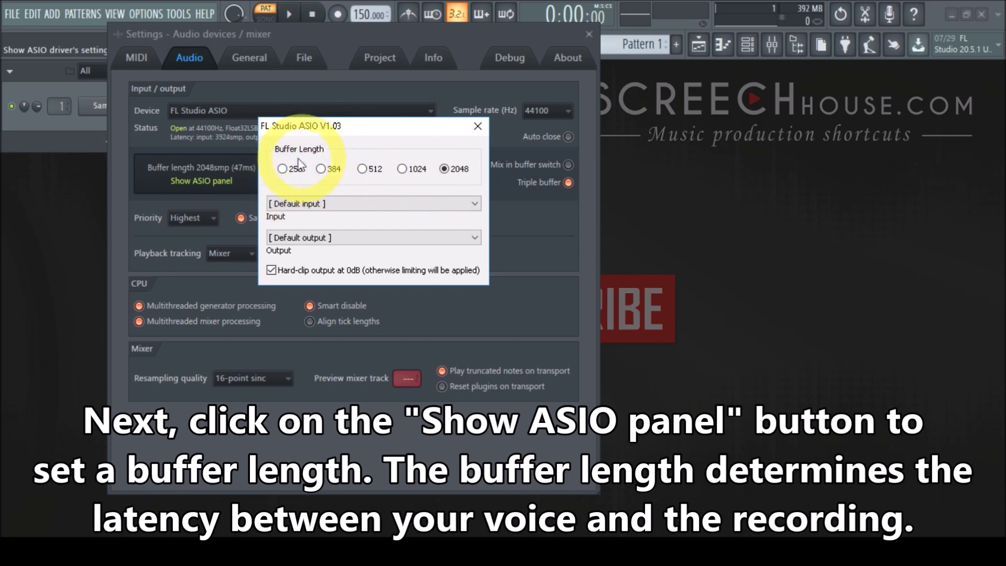
pyautogui.click(290, 169)
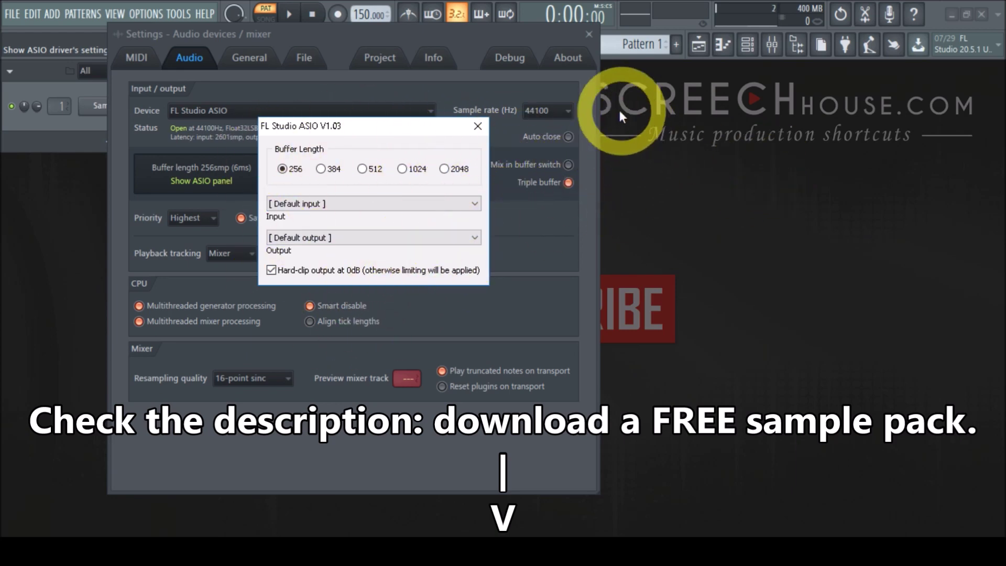
# Step: Choose the default input in the ASIO panel, and close the panel and the audio settings
pyautogui.click(331, 202)
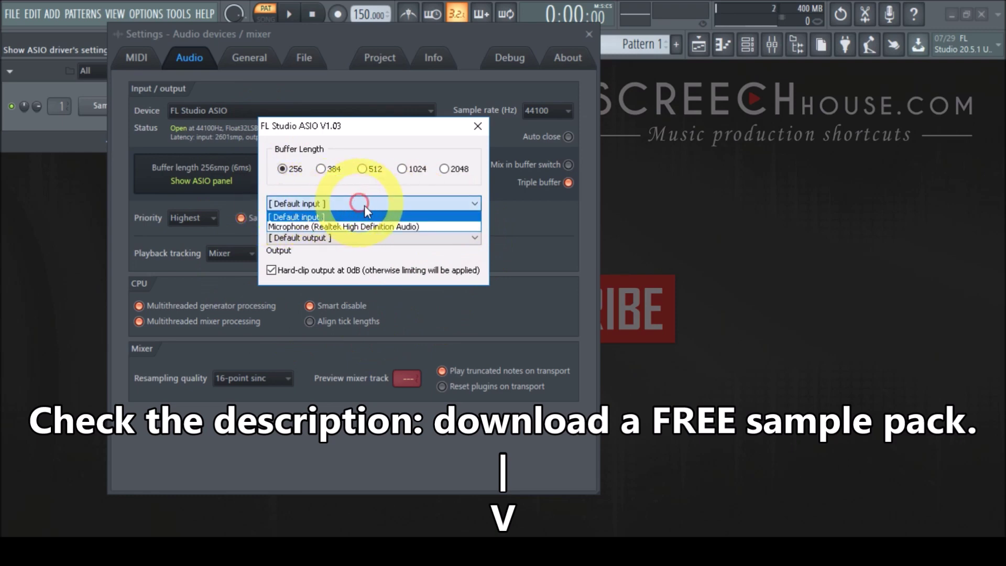
pyautogui.click(326, 217)
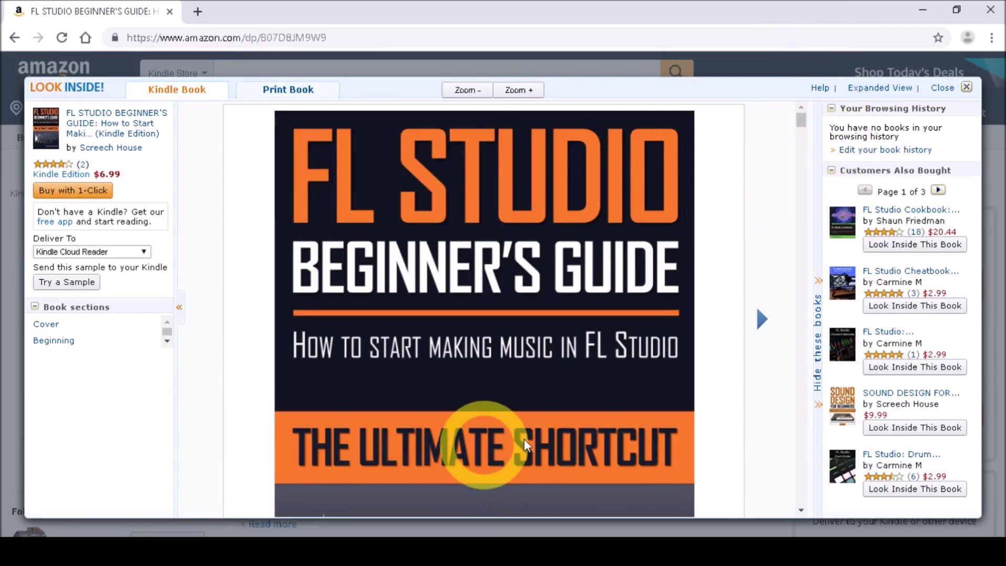
pyautogui.moveTo(802, 117)
pyautogui.mouseDown()
pyautogui.moveTo(806, 512)
pyautogui.moveTo(796, 107)
pyautogui.mouseUp()
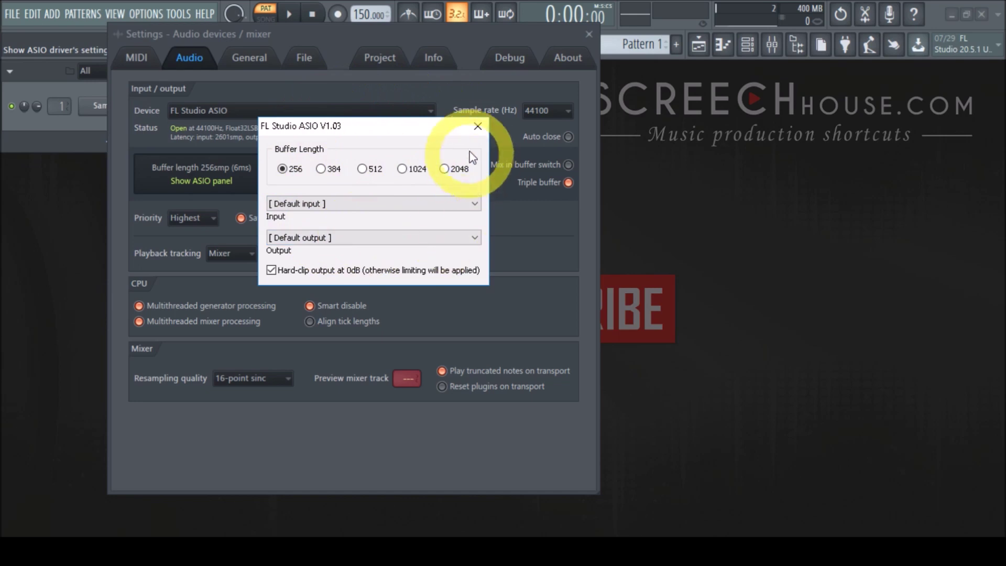
pyautogui.click(477, 126)
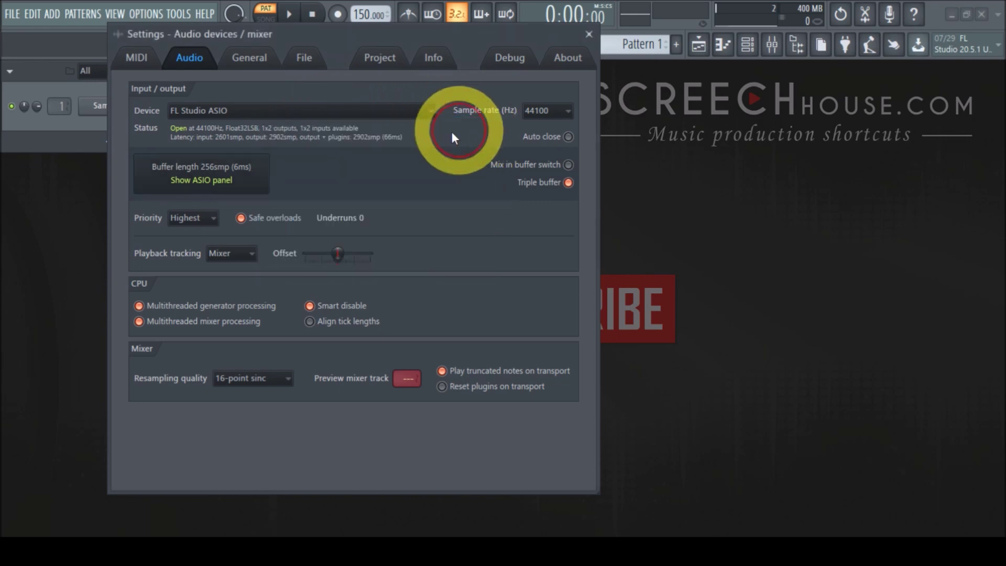
pyautogui.click(588, 34)
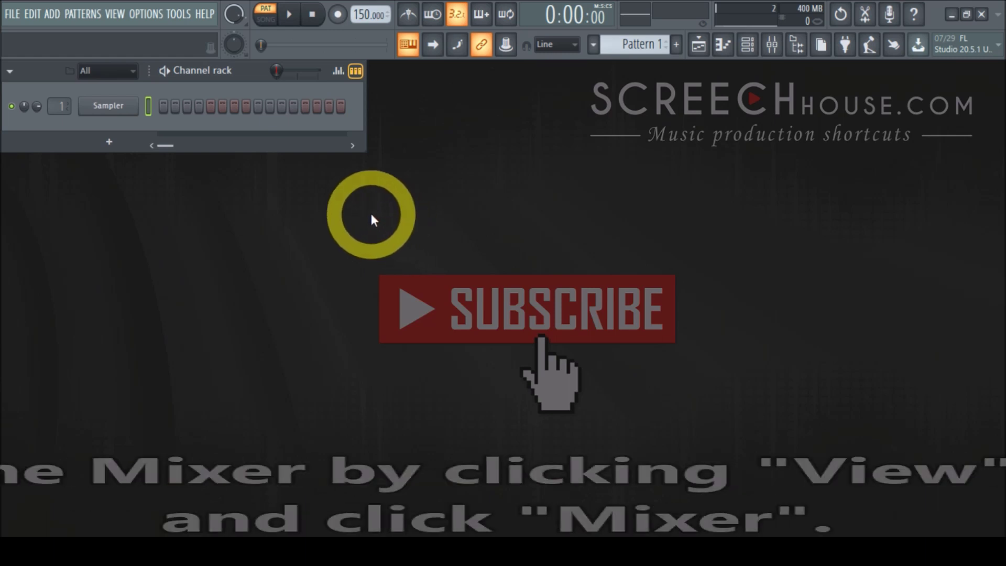
# Step: Open the Mixer and set the audio input of the Insert 1 track to the mono signal In 1
pyautogui.click(117, 16)
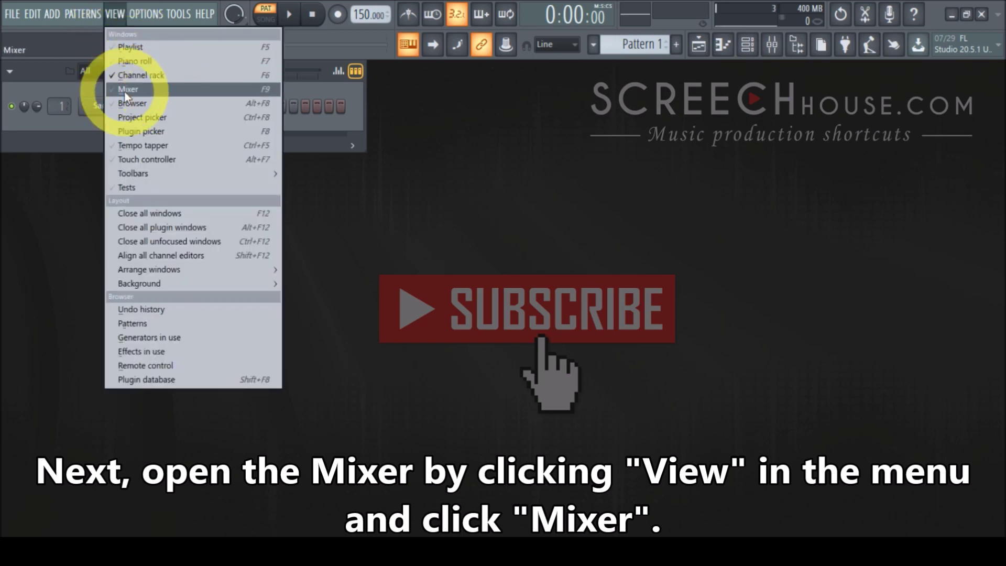
pyautogui.click(140, 88)
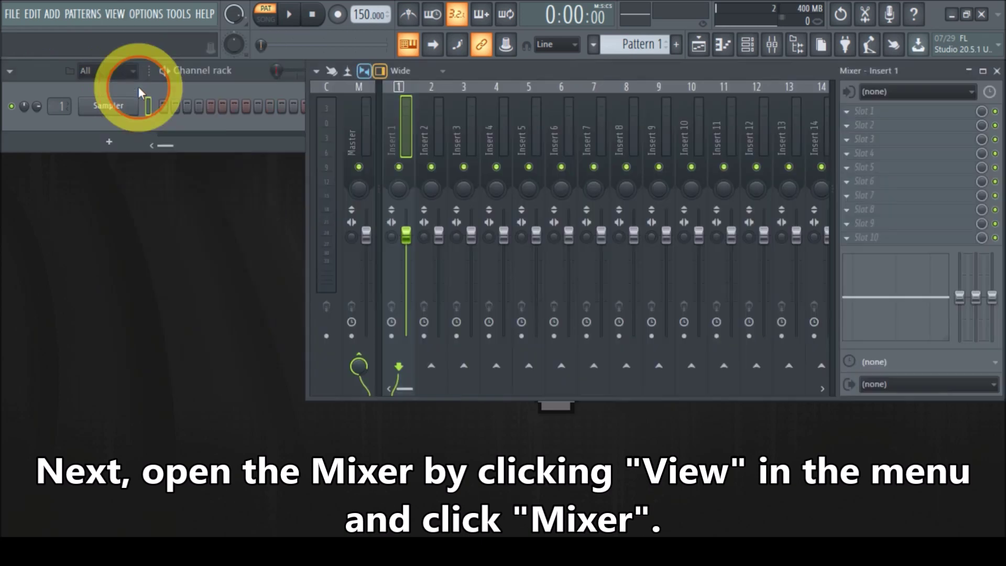
pyautogui.moveTo(533, 72); pyautogui.dragTo(551, 74)
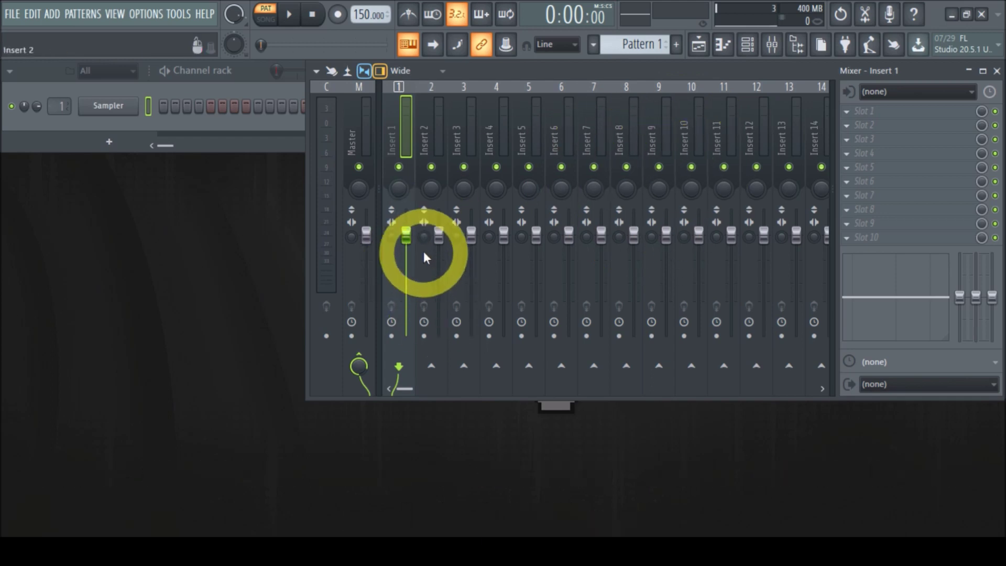
pyautogui.moveTo(538, 74); pyautogui.dragTo(455, 77)
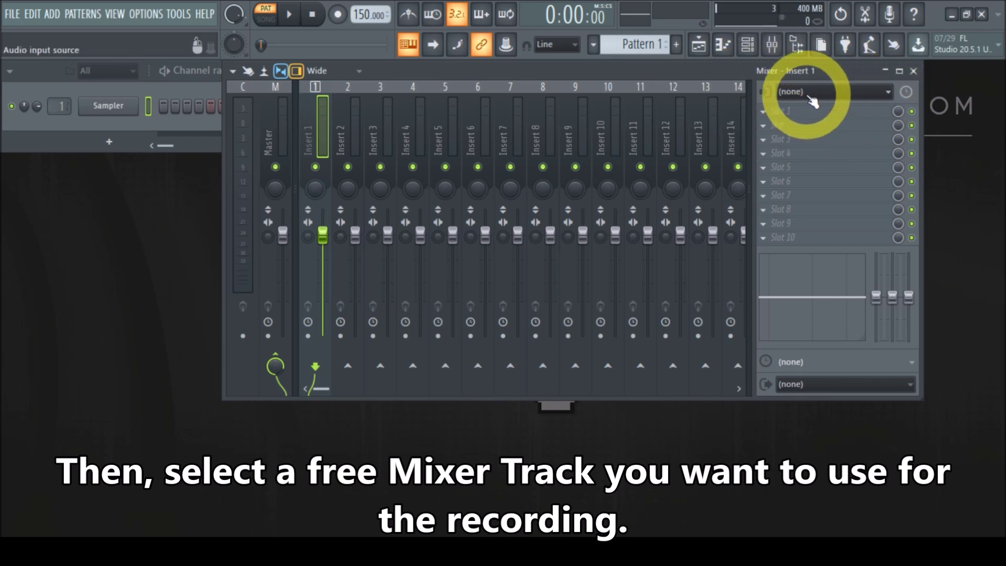
pyautogui.click(888, 93)
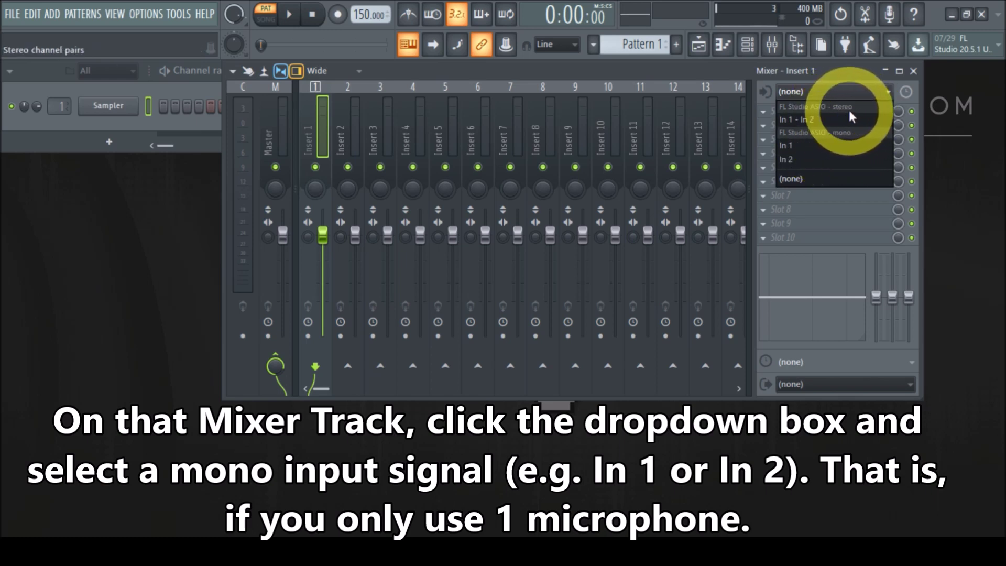
pyautogui.click(805, 146)
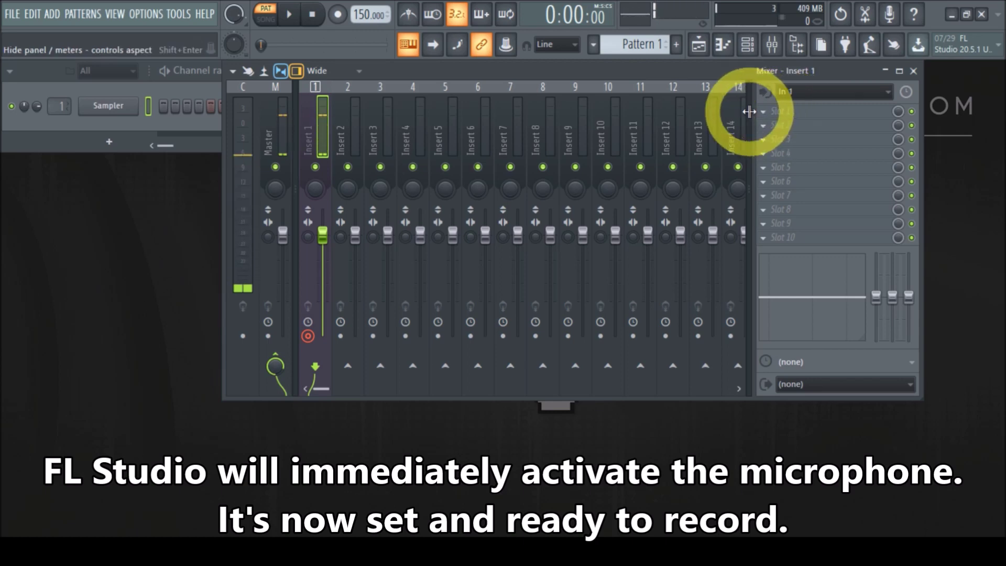
# Step: Load Edison into the first effect slot of Insert 1 and widen its window
pyautogui.click(766, 113)
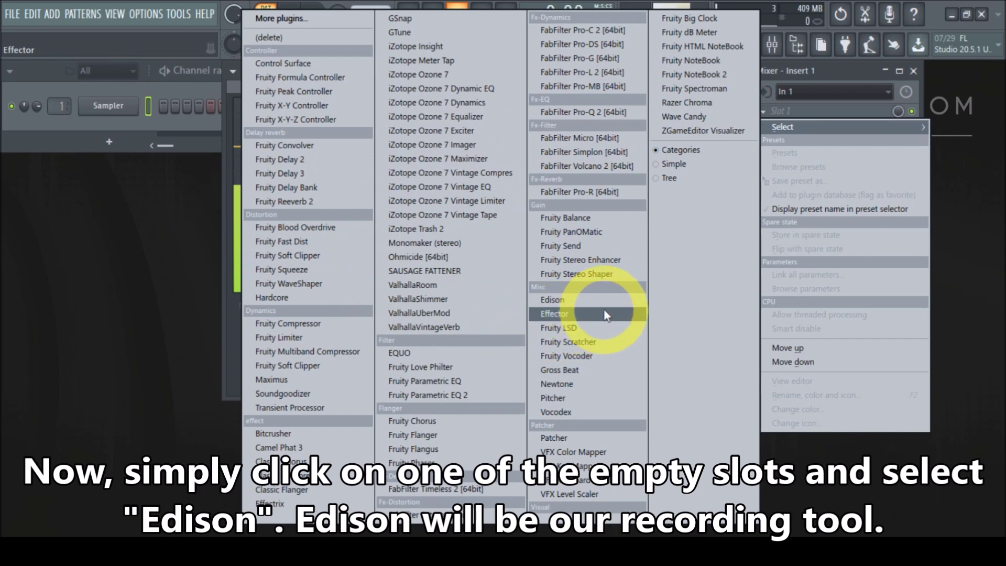
pyautogui.click(564, 300)
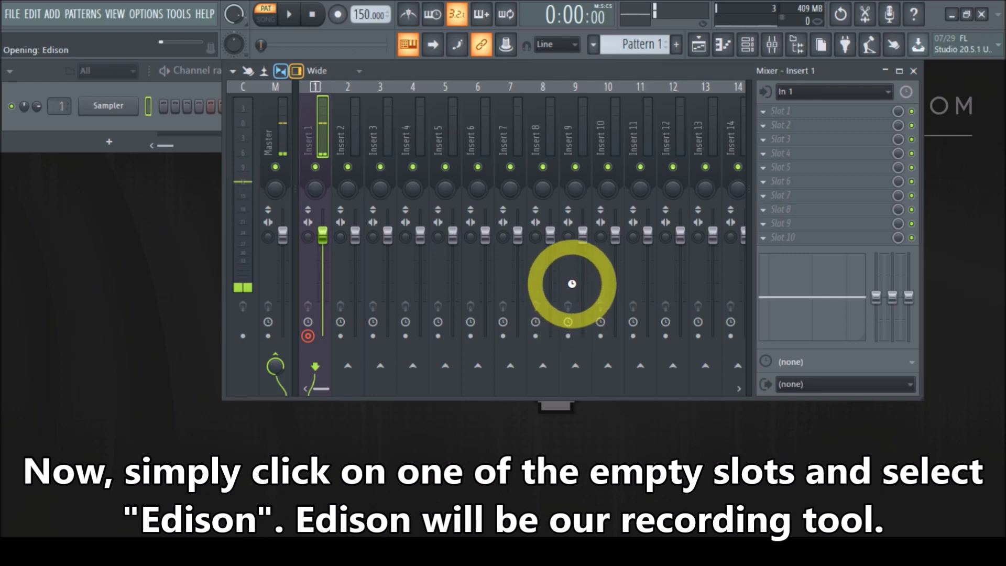
pyautogui.moveTo(337, 72); pyautogui.dragTo(431, 70)
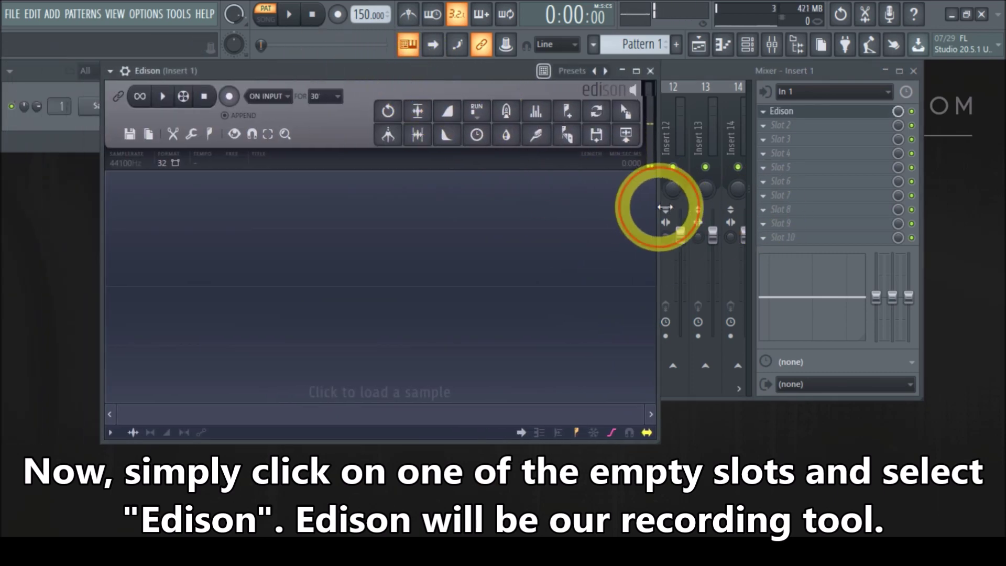
pyautogui.moveTo(665, 211); pyautogui.dragTo(720, 209)
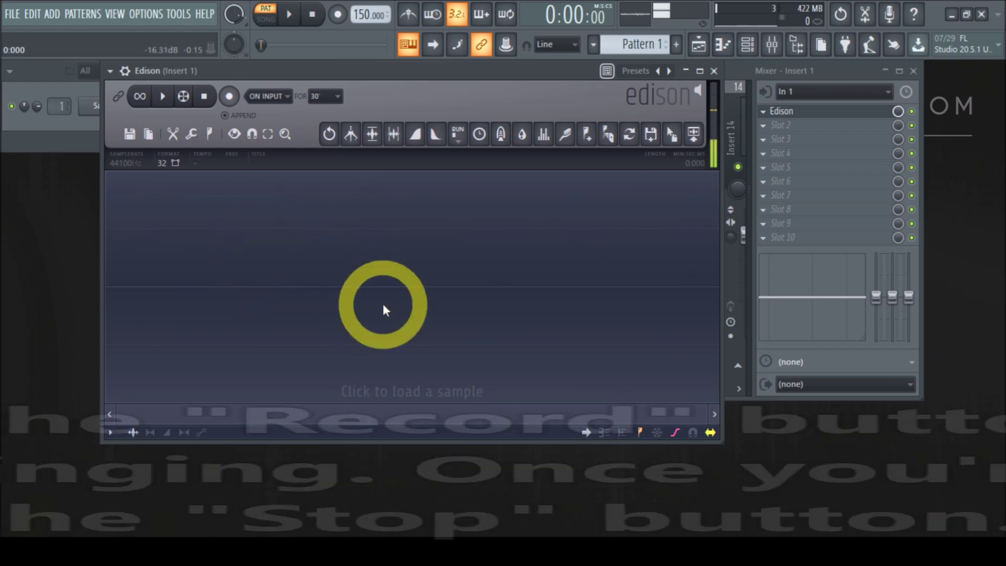
# Step: Record a short voice take of about 4 seconds in Edison and stop the recording
pyautogui.click(229, 95)
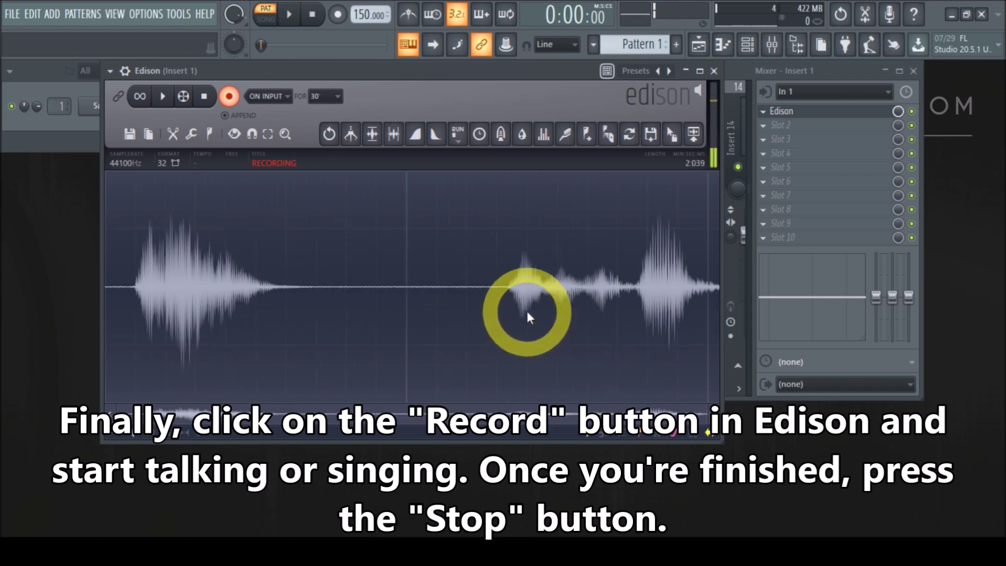
pyautogui.click(204, 97)
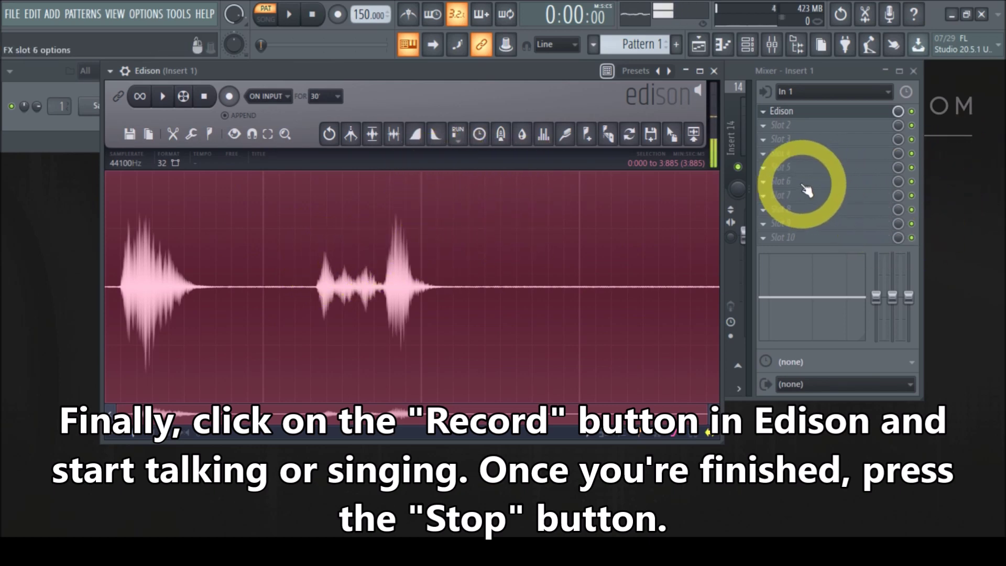
# Step: Set the audio input of Insert 1 to (none) to switch the microphone off
pyautogui.click(826, 93)
pyautogui.click(832, 91)
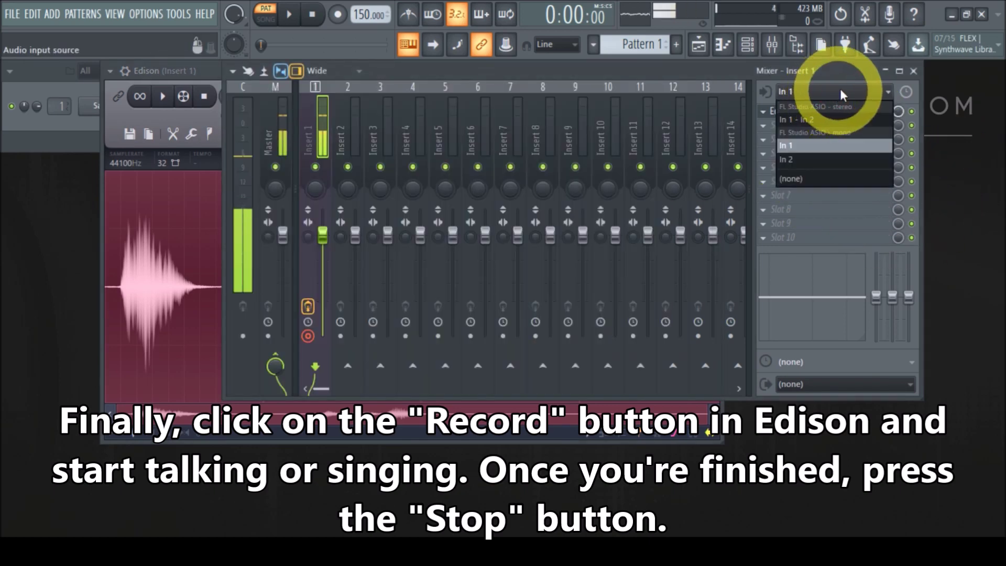
pyautogui.click(797, 178)
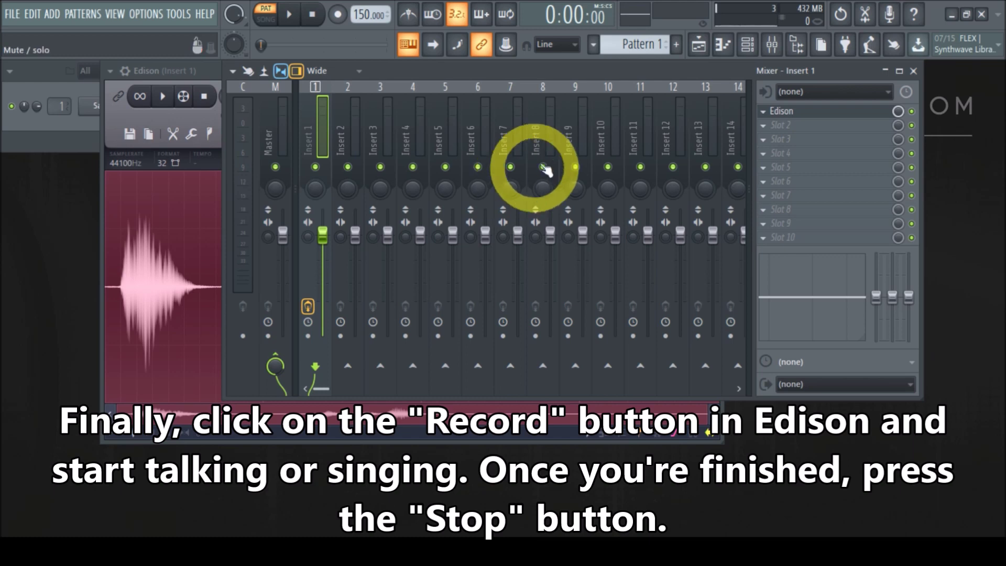
# Step: Bring Edison back to the front and play the recorded voice take
pyautogui.click(209, 70)
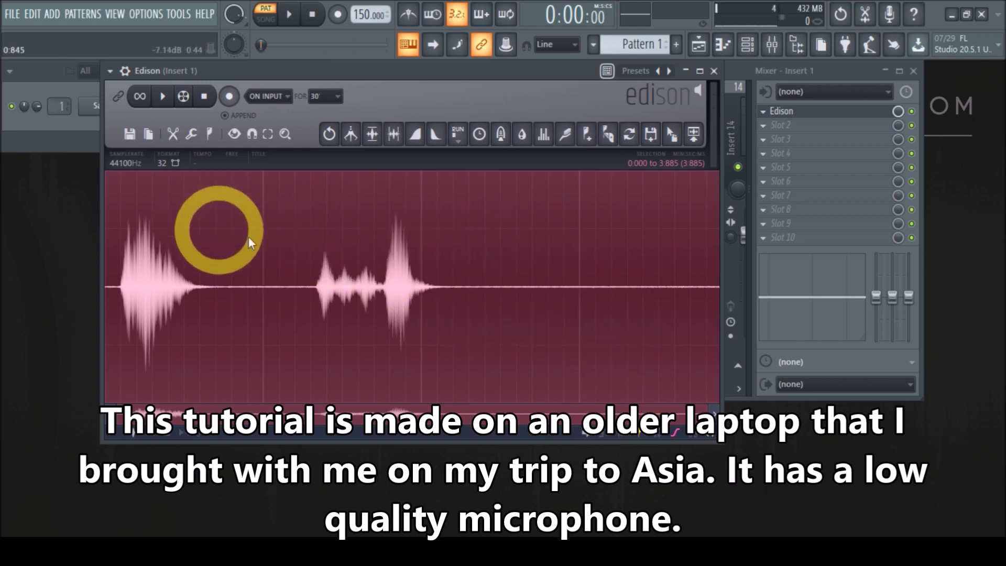
pyautogui.click(163, 97)
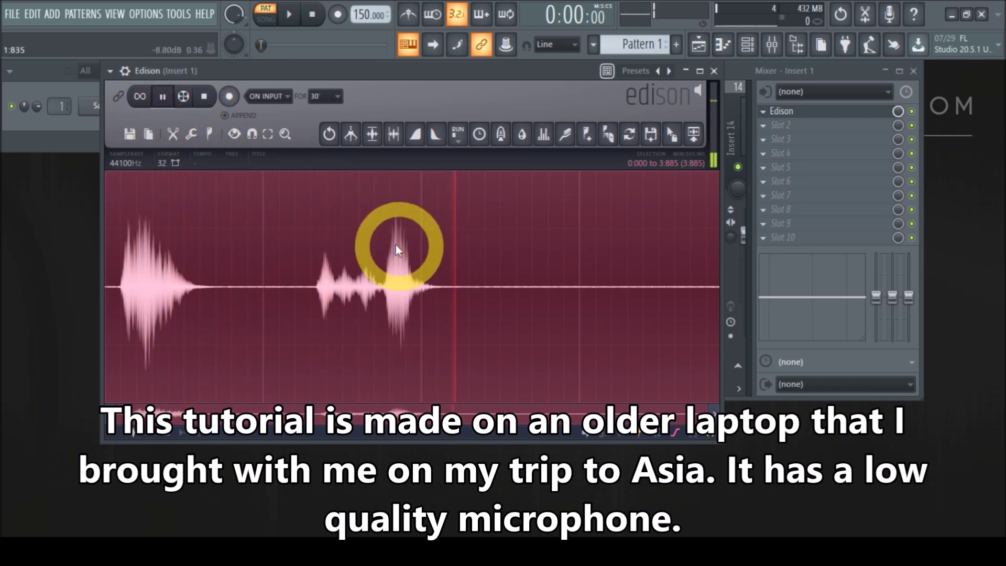
pyautogui.click(205, 97)
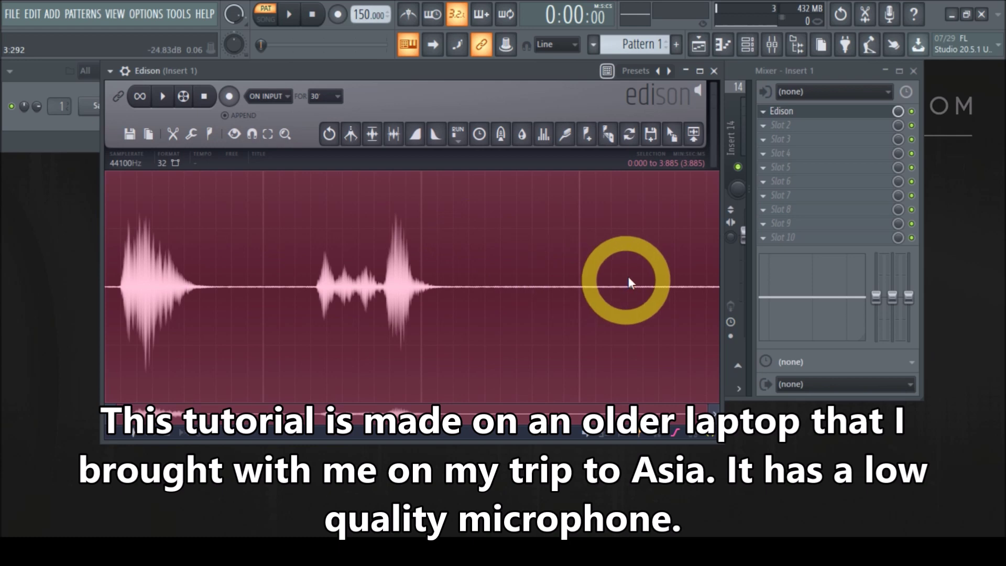
# Step: Delete the silent end of the recording in Edison, from 2:321 to 3:885
pyautogui.click(470, 265)
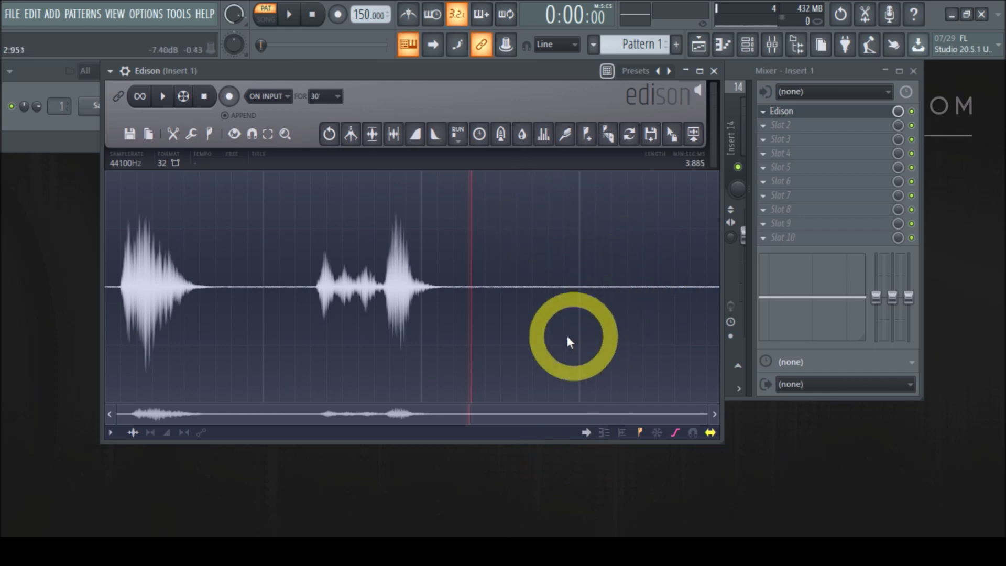
pyautogui.moveTo(471, 286); pyautogui.dragTo(722, 287)
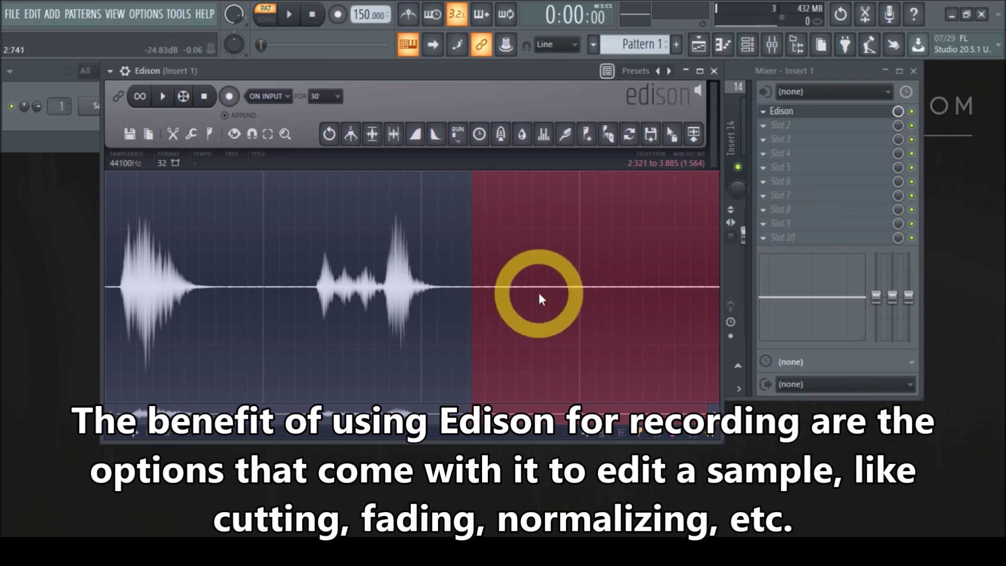
pyautogui.press('Delete')
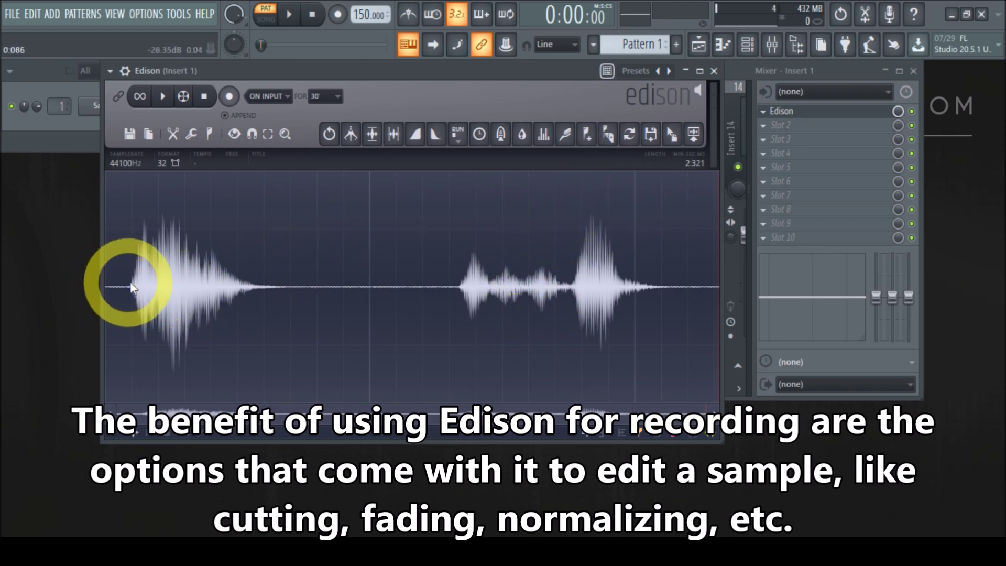
# Step: Delete the silence before the first sound of the recording, from 0:000 to 0:099
pyautogui.moveTo(704, 413); pyautogui.dragTo(179, 379)
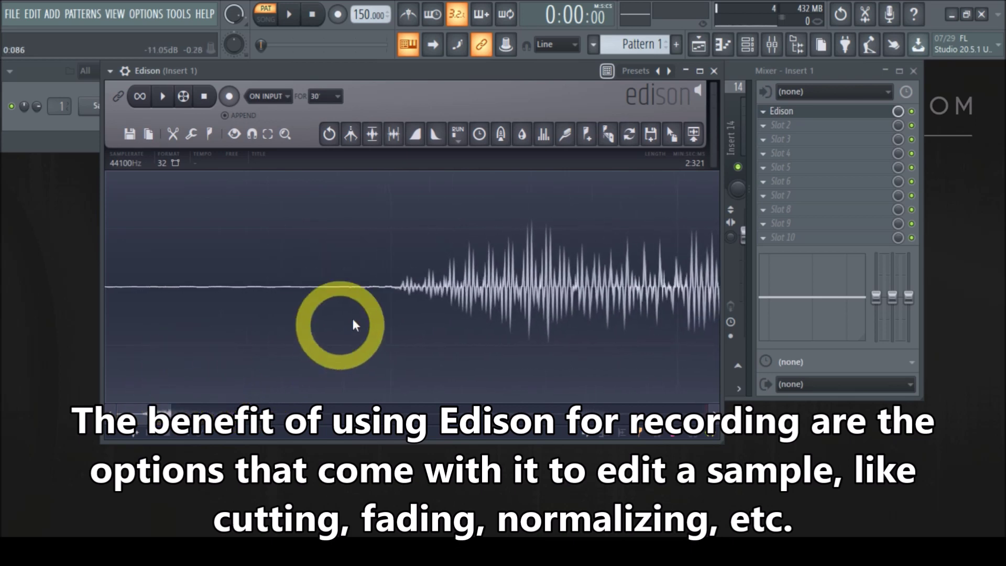
pyautogui.moveTo(392, 287); pyautogui.dragTo(26, 314)
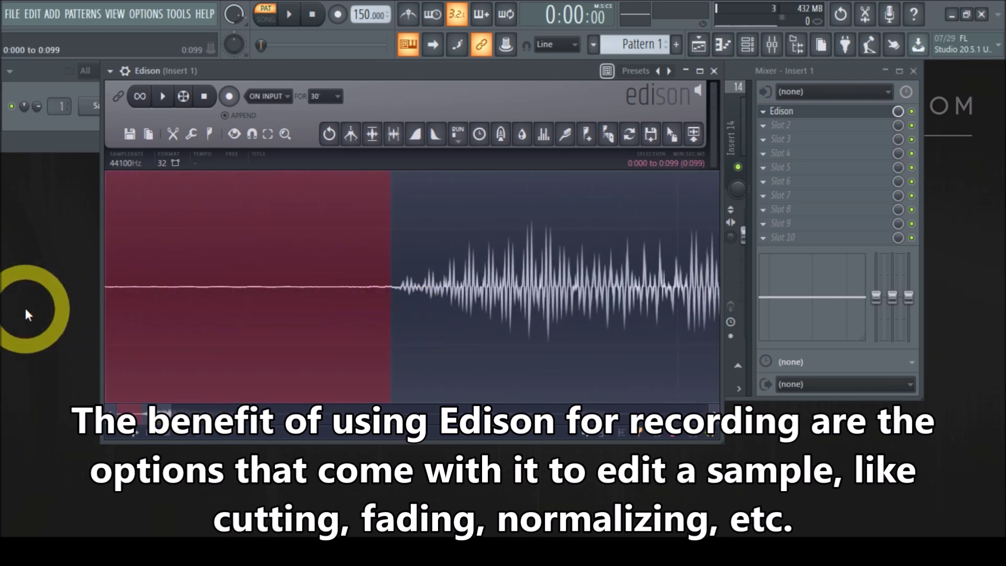
pyautogui.press('Delete')
# Step: Trim the remaining silence at the end of the recording, from 2:023 to 2:221
pyautogui.moveTo(163, 413); pyautogui.dragTo(808, 403)
pyautogui.moveTo(664, 288); pyautogui.dragTo(811, 295)
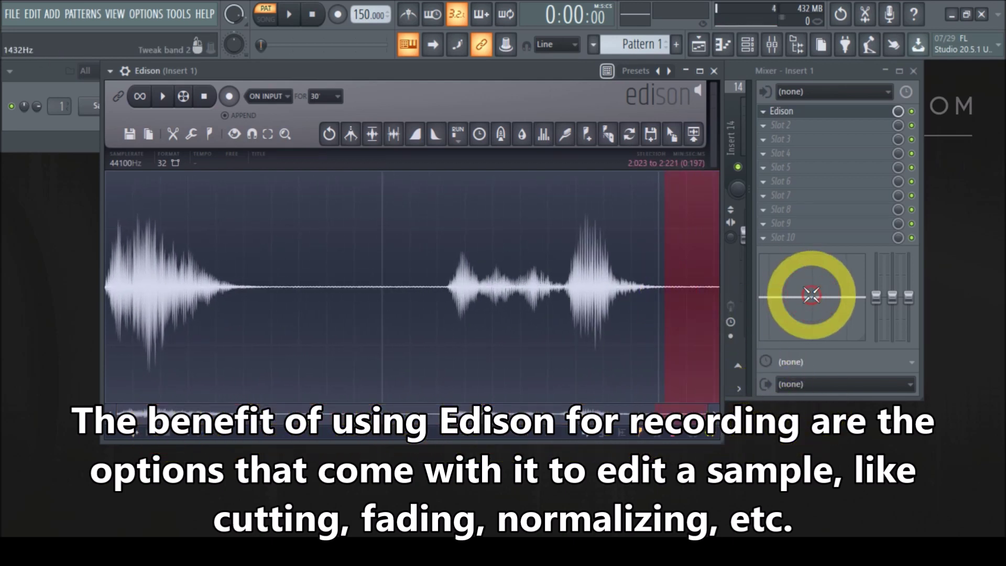
pyautogui.press('Delete')
pyautogui.click(319, 373)
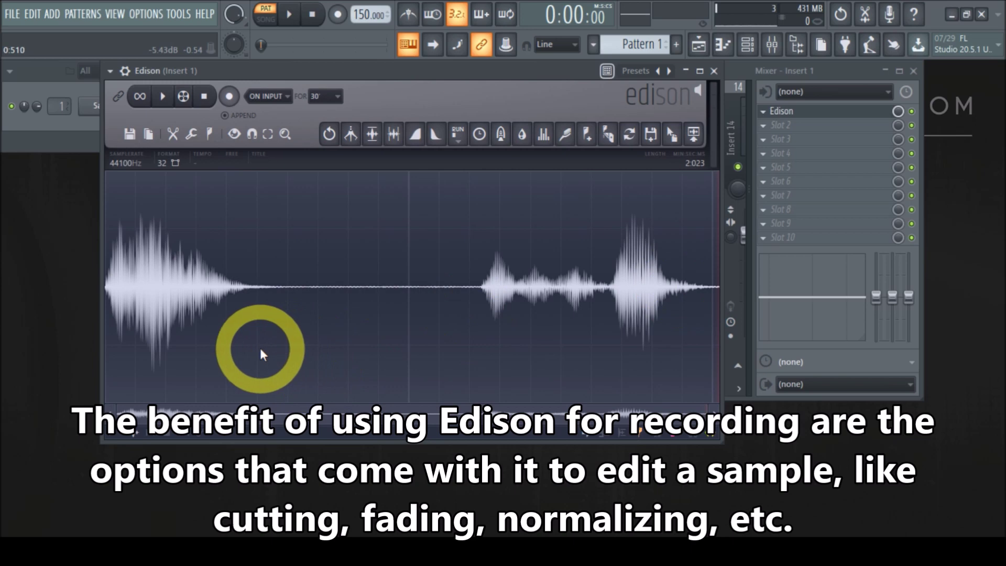
# Step: Play the trimmed take and delete the silent gap between the two vocal sounds, from 0:615 to 1:233
pyautogui.click(165, 98)
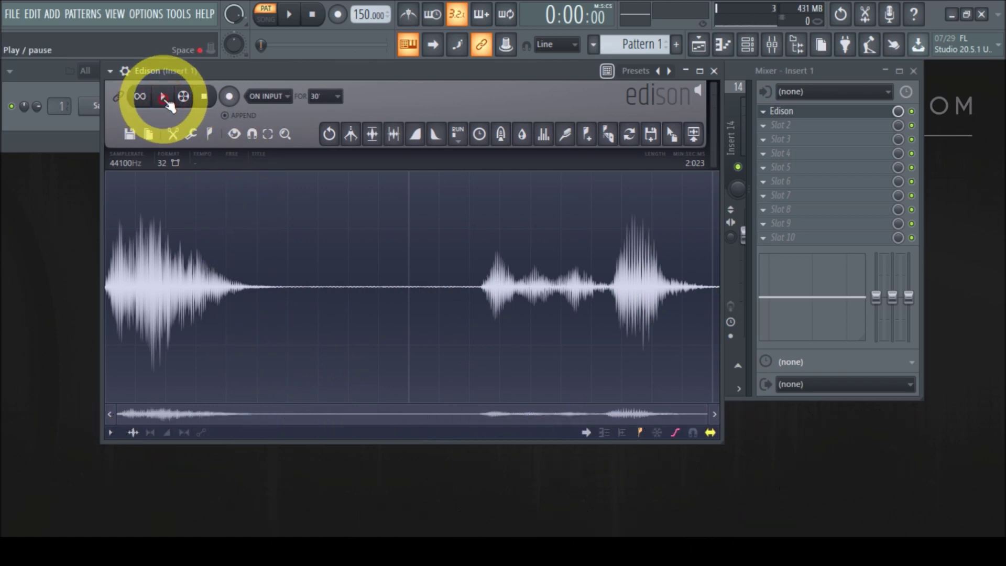
pyautogui.click(208, 101)
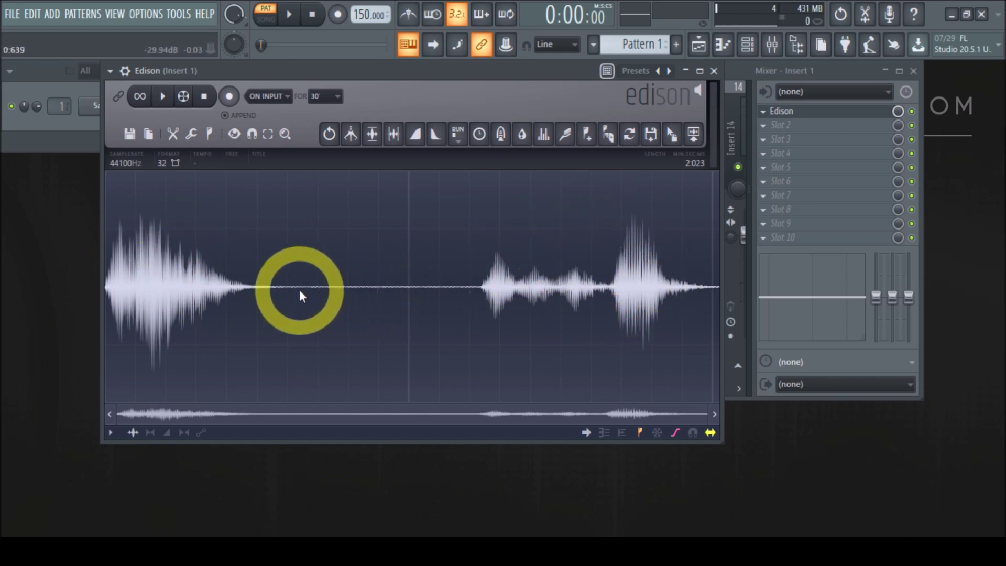
pyautogui.moveTo(291, 288); pyautogui.dragTo(469, 288)
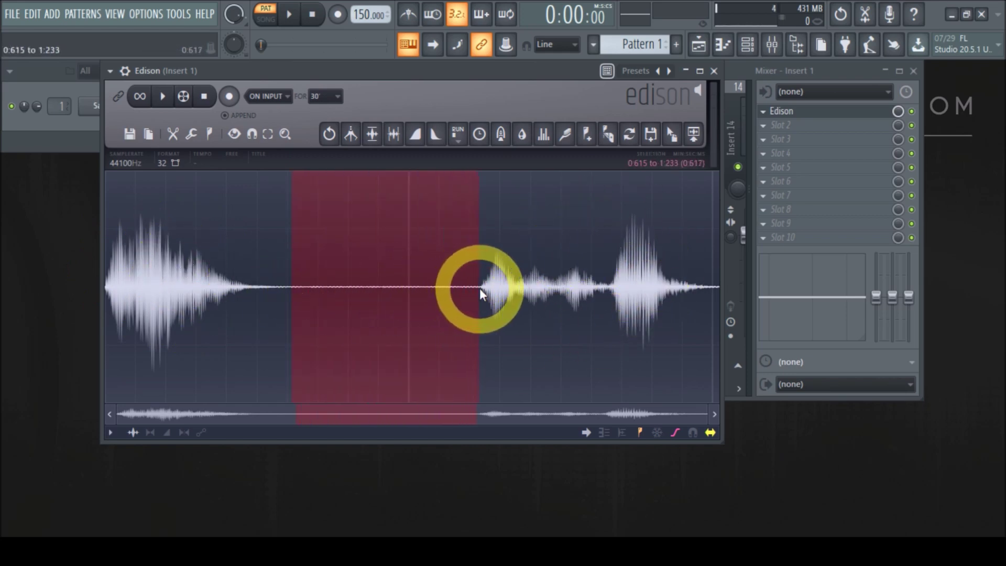
pyautogui.press('Delete')
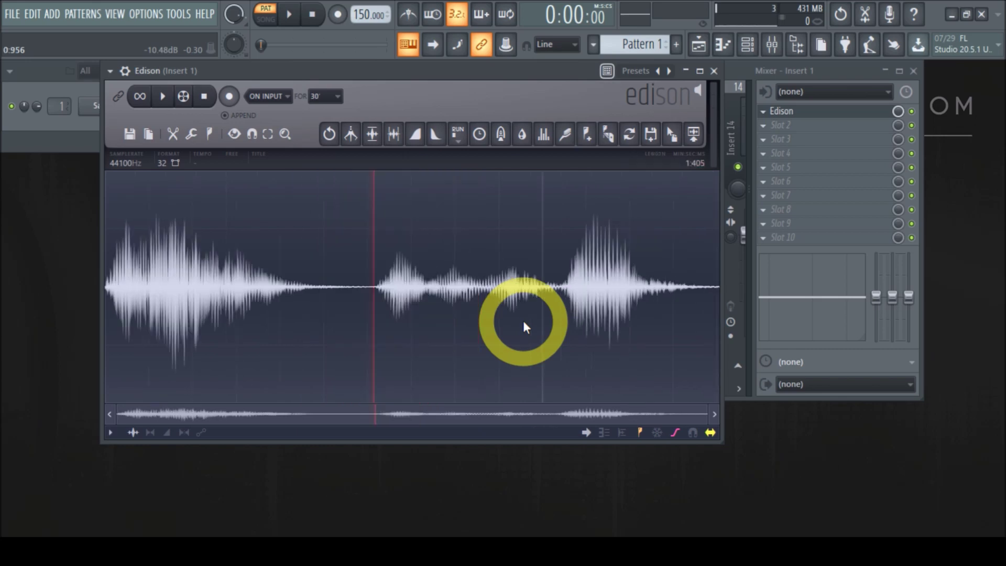
# Step: Clear the selection in Edison and play the shortened recording
pyautogui.moveTo(343, 242); pyautogui.dragTo(15, 279)
pyautogui.click(326, 293)
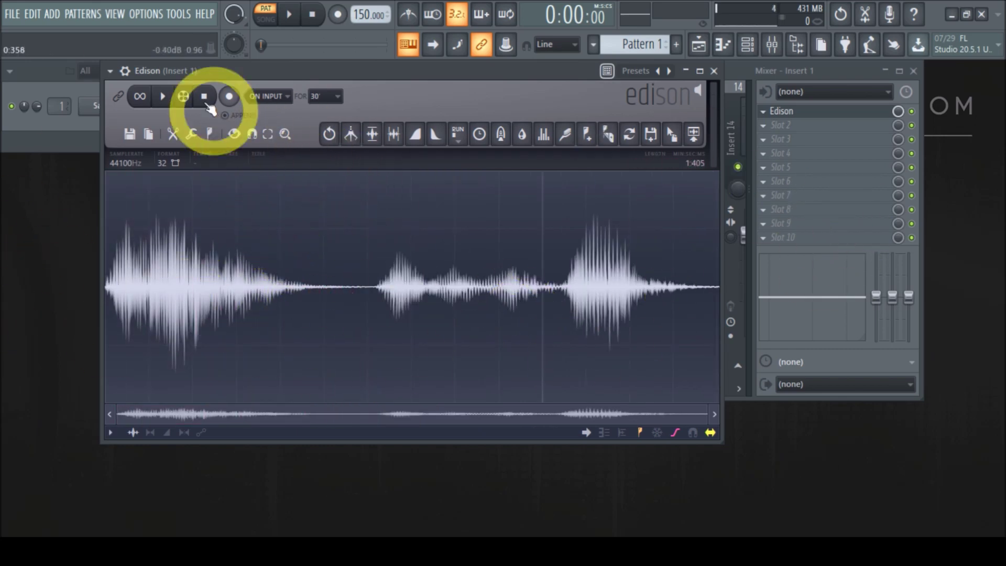
pyautogui.click(165, 97)
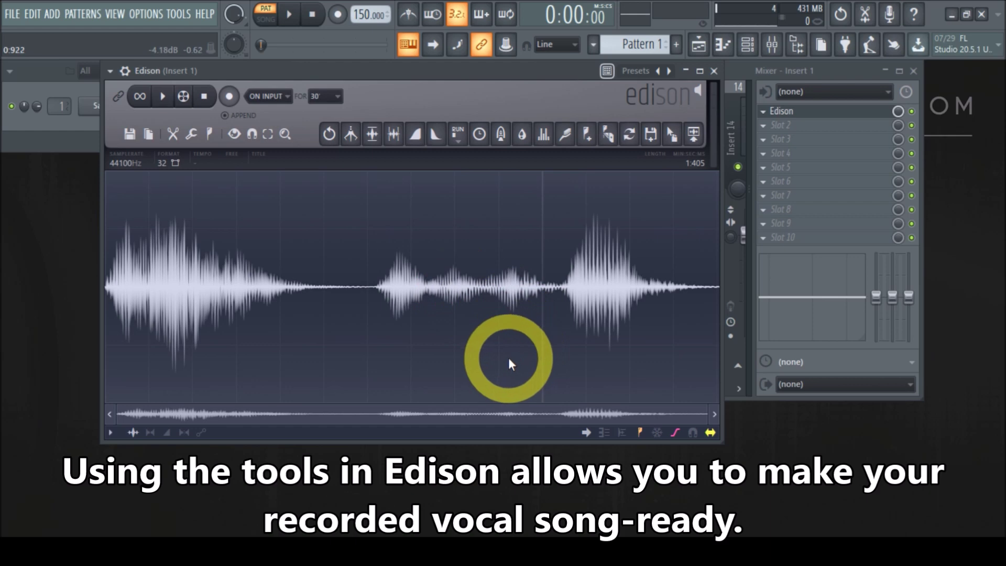
# Step: Normalize the entire recording in Edison, from 0:000 to 1:405
pyautogui.doubleClick(394, 343)
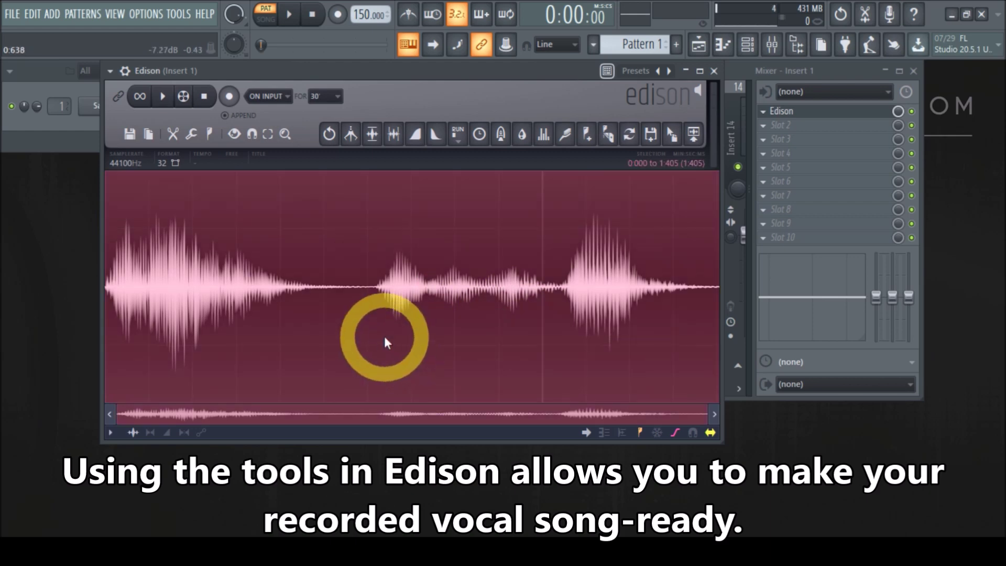
pyautogui.rightClick(307, 214)
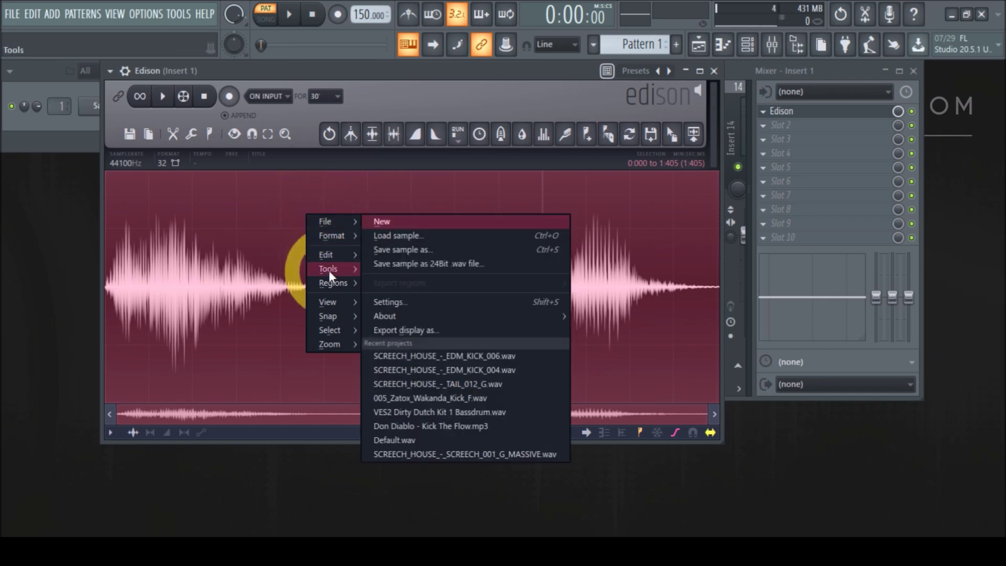
pyautogui.moveTo(330, 273)
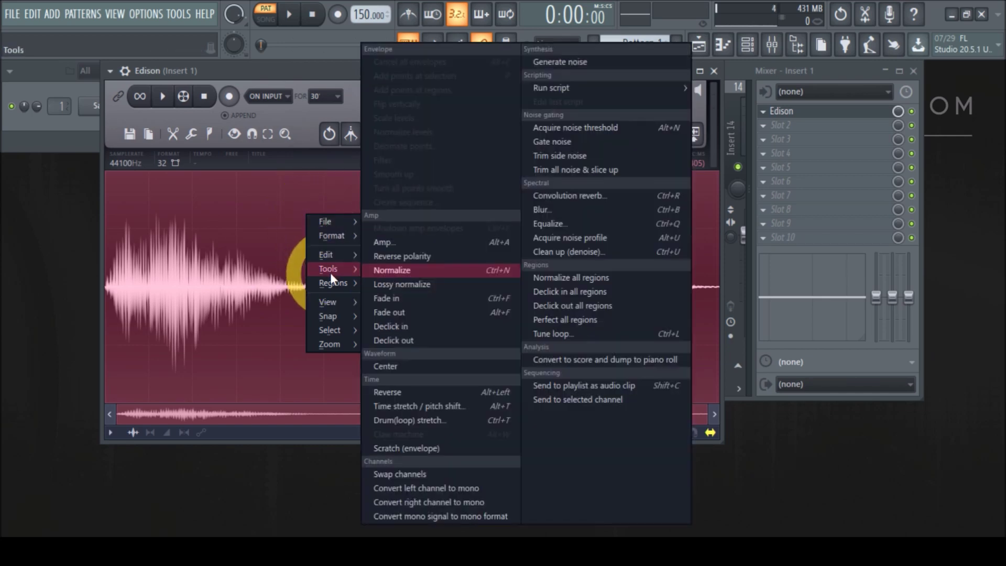
pyautogui.click(411, 270)
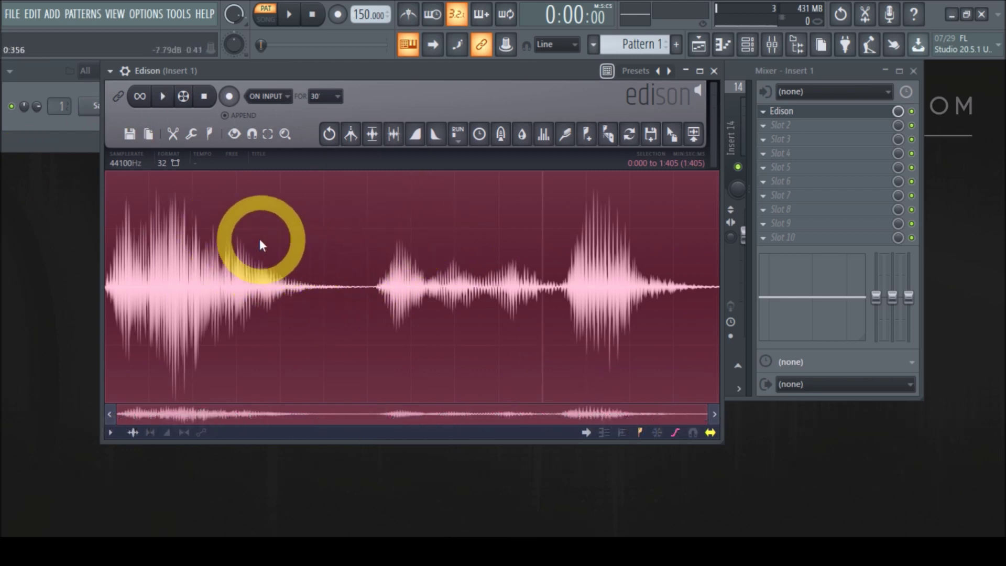
# Step: Swap the Mixer for the Playlist beside Edison and place the edited sample on Track 1 at bar 1
pyautogui.moveTo(405, 77); pyautogui.dragTo(304, 72)
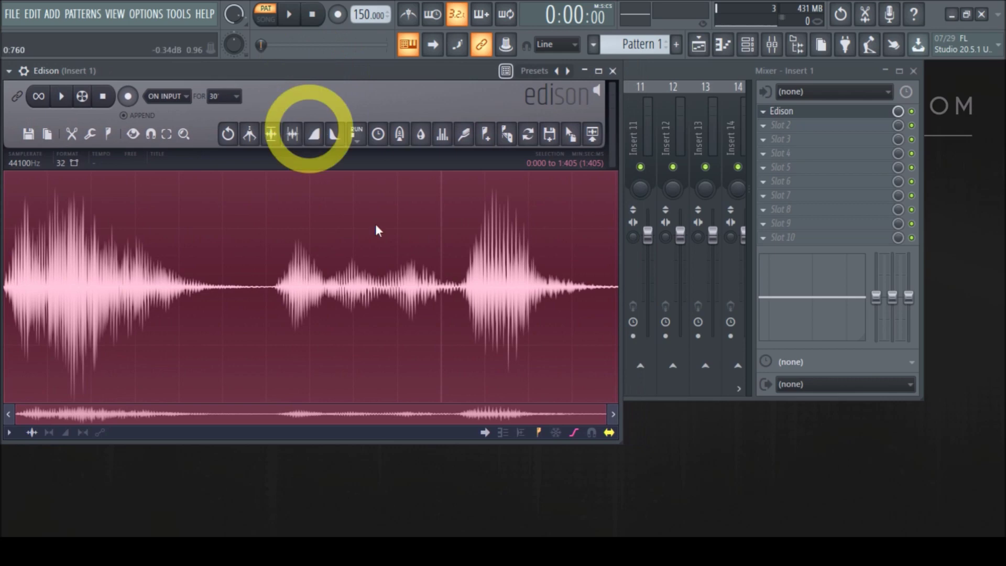
pyautogui.click(913, 72)
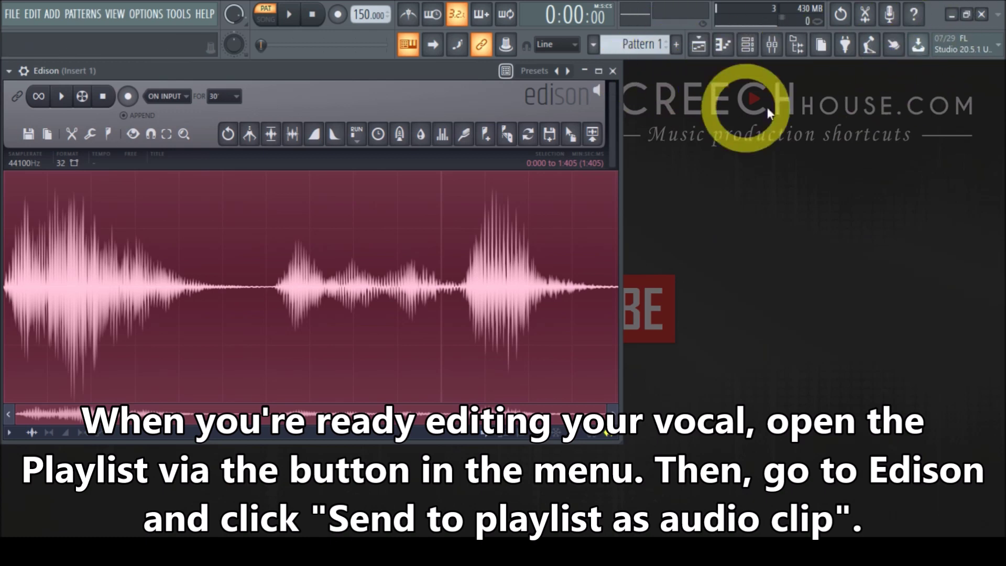
pyautogui.click(701, 46)
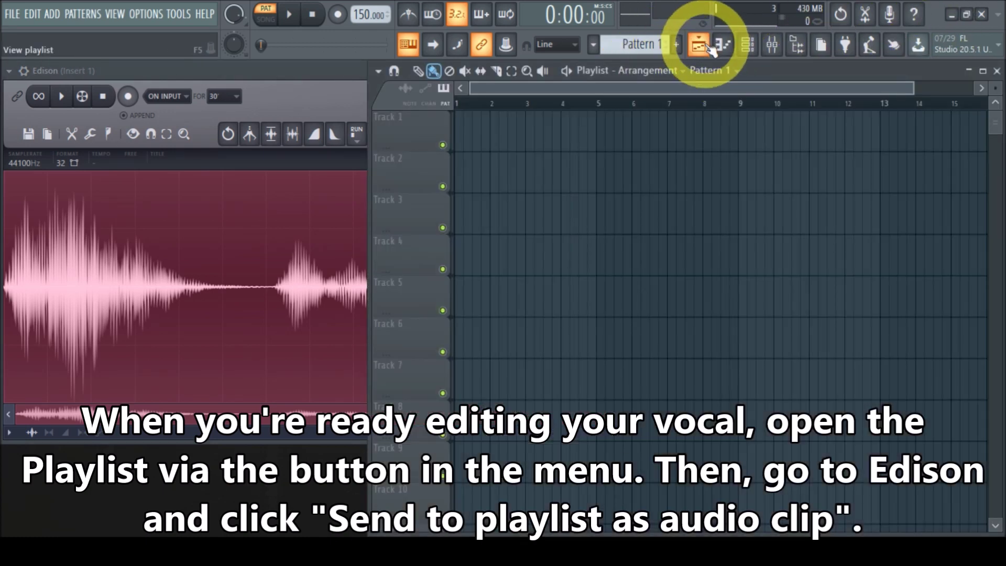
pyautogui.click(223, 77)
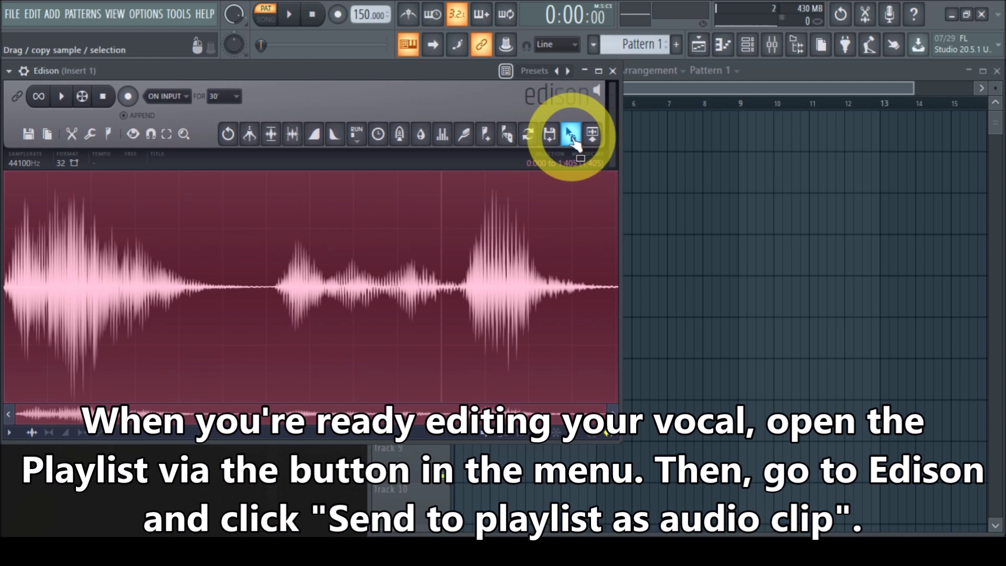
pyautogui.moveTo(571, 135); pyautogui.dragTo(460, 130)
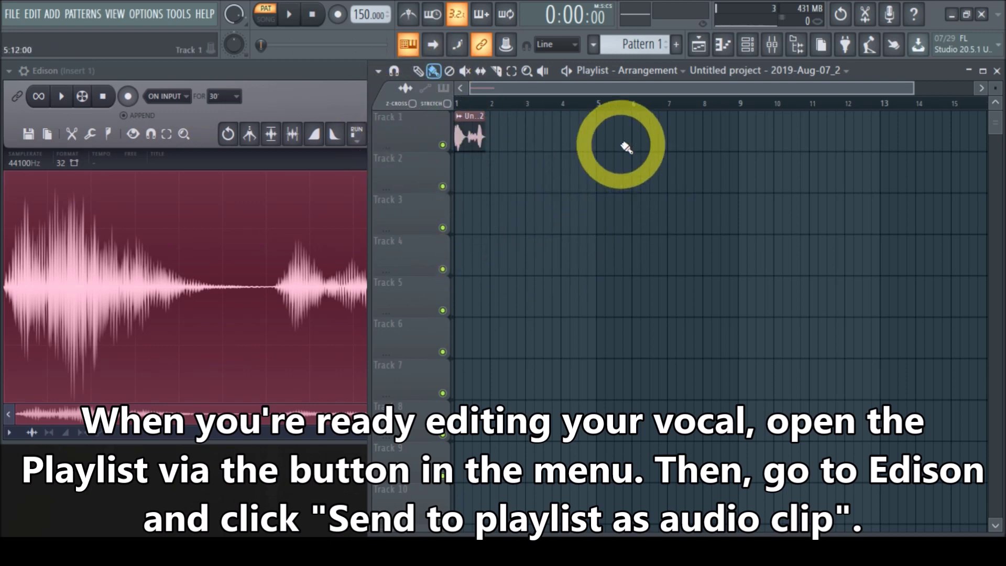
# Step: Slice the vocal clip on Track 1 at 1:03:00 and move its second part to start at 1:04:00
pyautogui.moveTo(918, 92); pyautogui.dragTo(554, 93)
pyautogui.moveTo(994, 89); pyautogui.dragTo(36, 82)
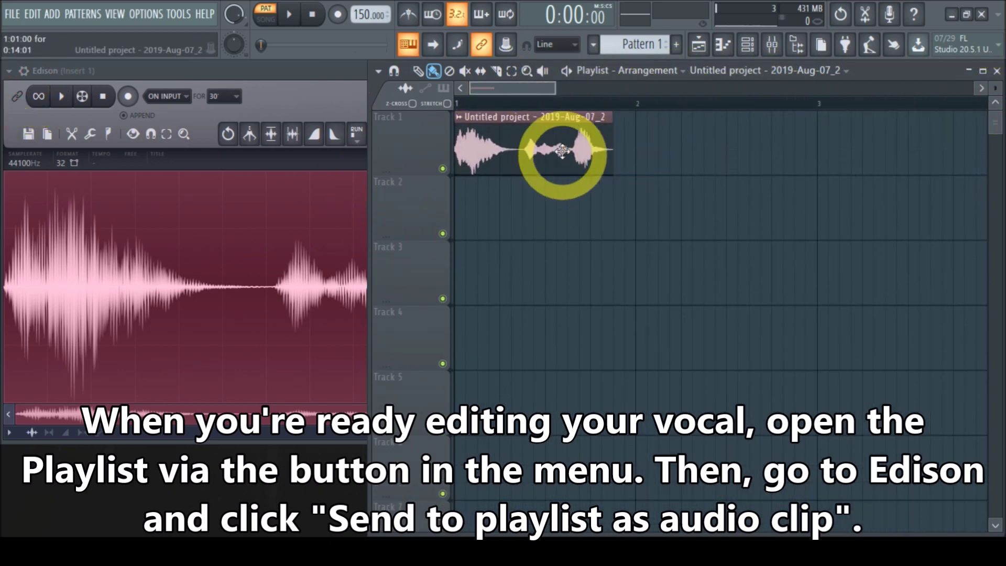
pyautogui.moveTo(557, 90); pyautogui.dragTo(522, 90)
pyautogui.moveTo(995, 88); pyautogui.dragTo(39, 80)
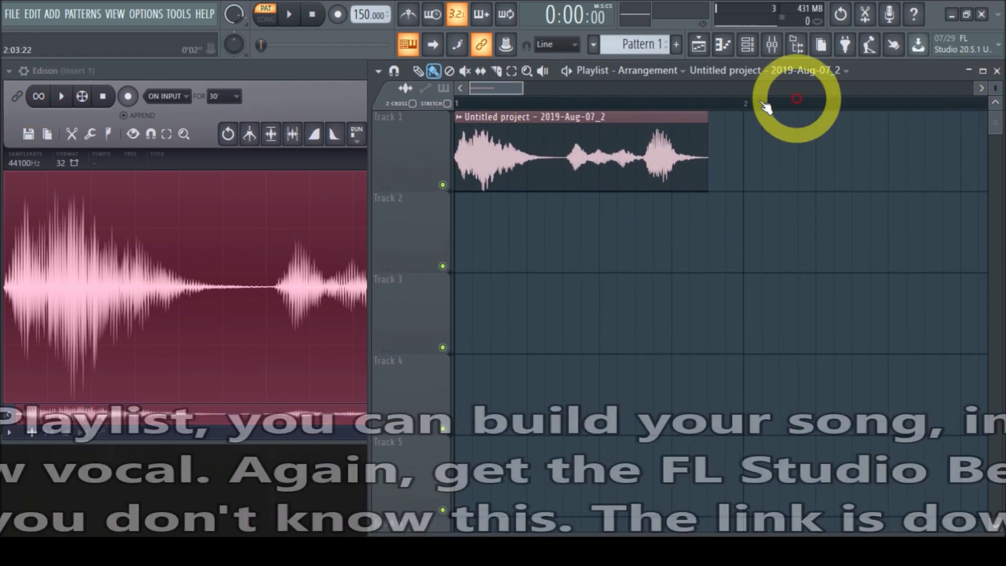
pyautogui.moveTo(523, 90); pyautogui.dragTo(505, 93)
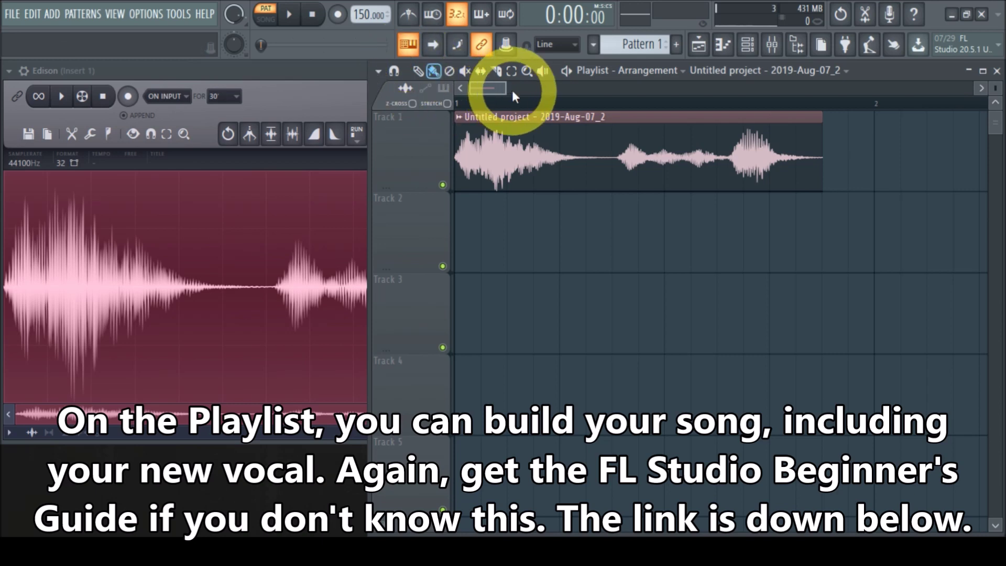
pyautogui.click(496, 71)
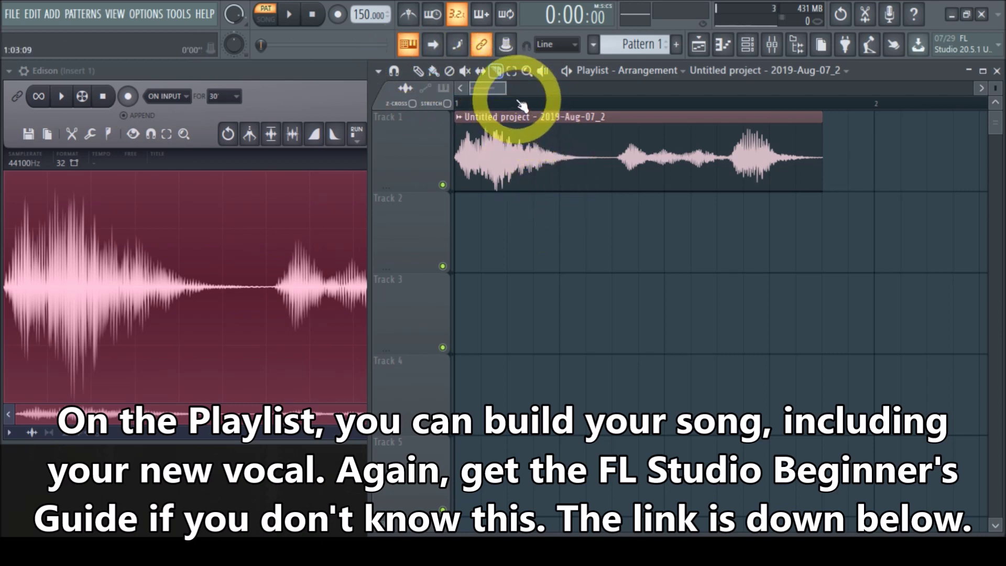
pyautogui.moveTo(519, 116); pyautogui.dragTo(524, 231)
pyautogui.click(417, 71)
pyautogui.moveTo(540, 128); pyautogui.dragTo(567, 128)
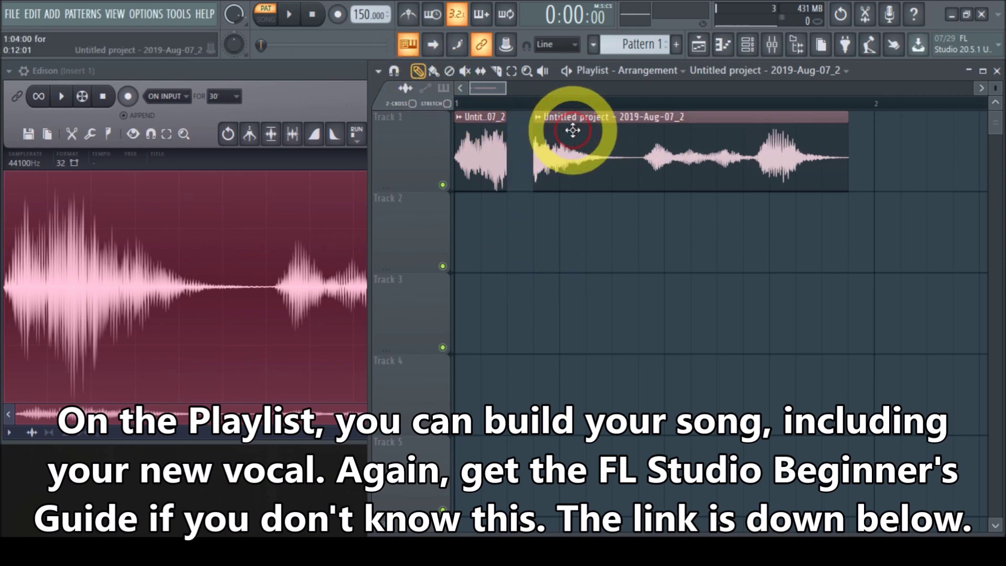